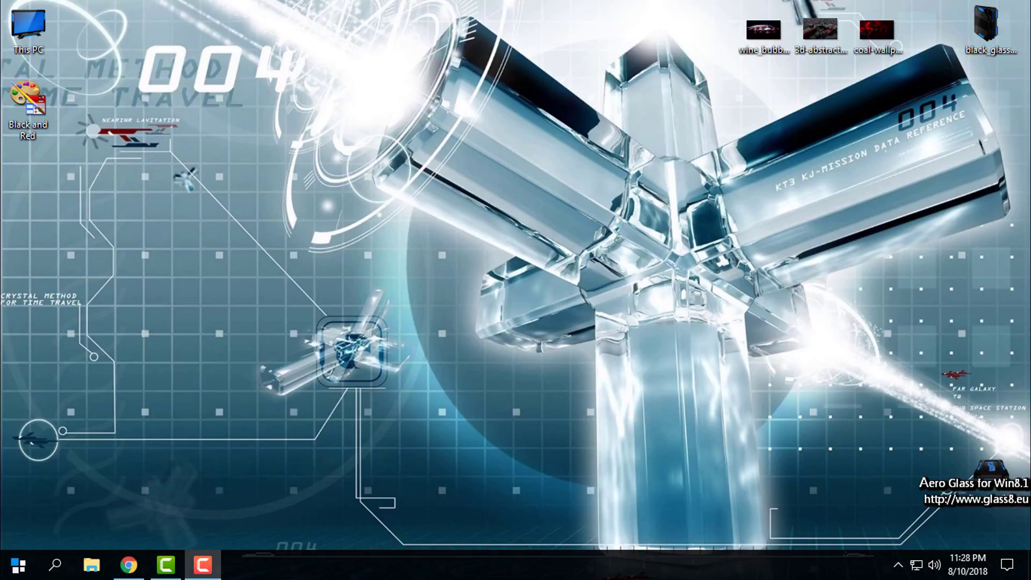
Step: Bring Chrome back up on the Black and Red skin's WinCustomize page and full-size preview
mouse_move(529, 508)
click(129, 564)
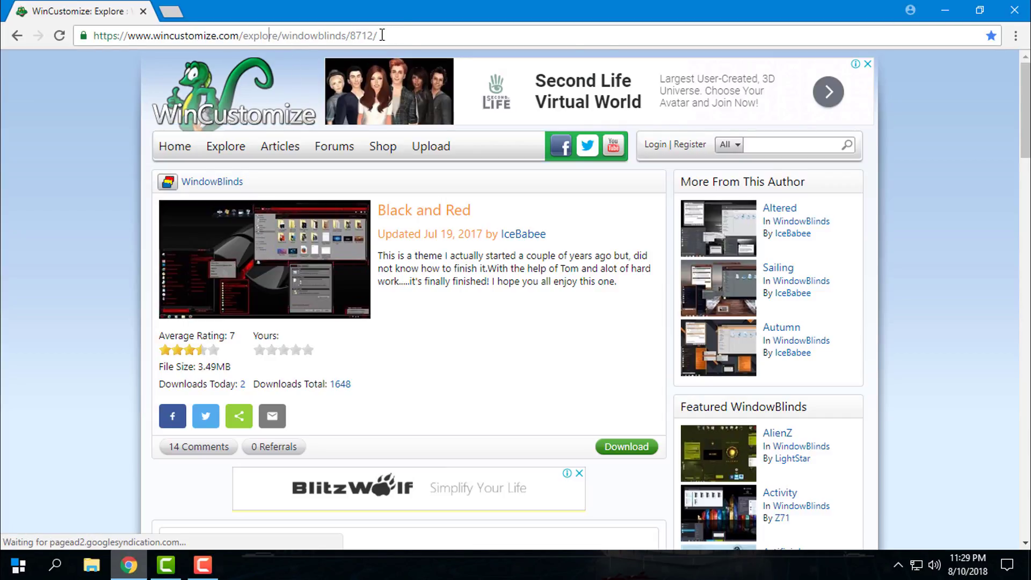
click(397, 35)
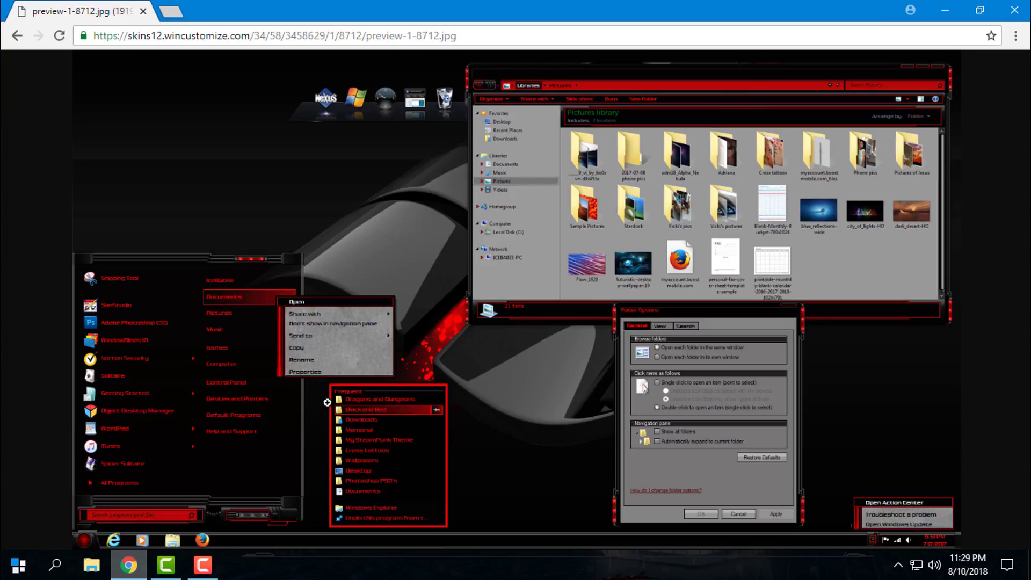
click(1013, 16)
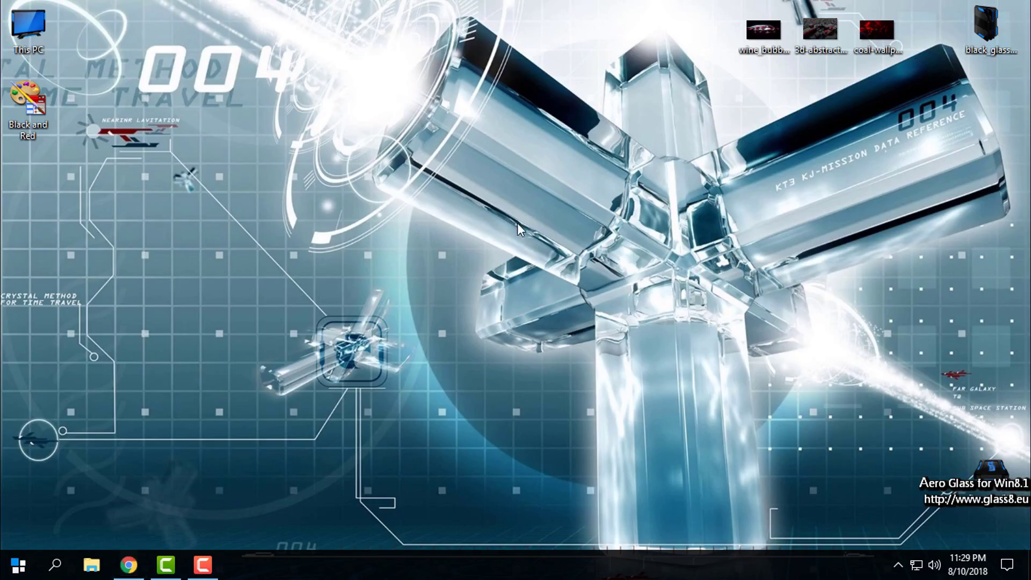
right_click(272, 221)
click(291, 287)
key(super+e)
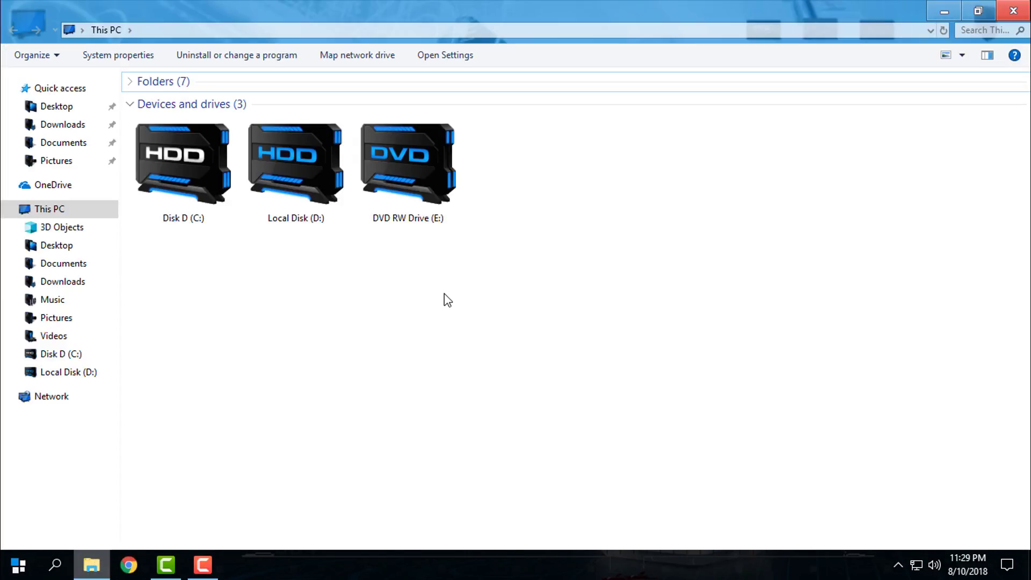
drag(574, 302, 290, 375)
drag(195, 247, 306, 359)
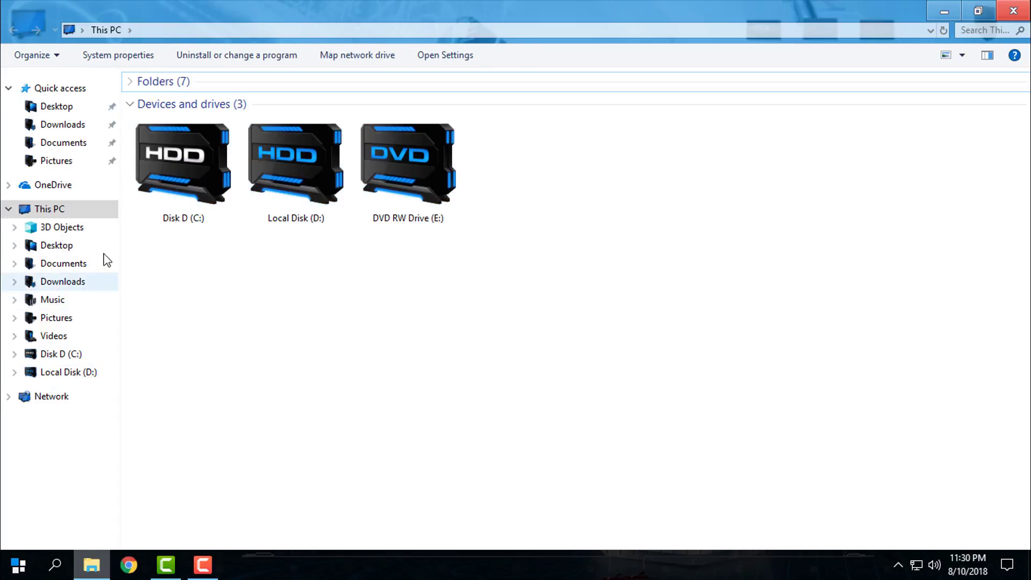
click(1013, 11)
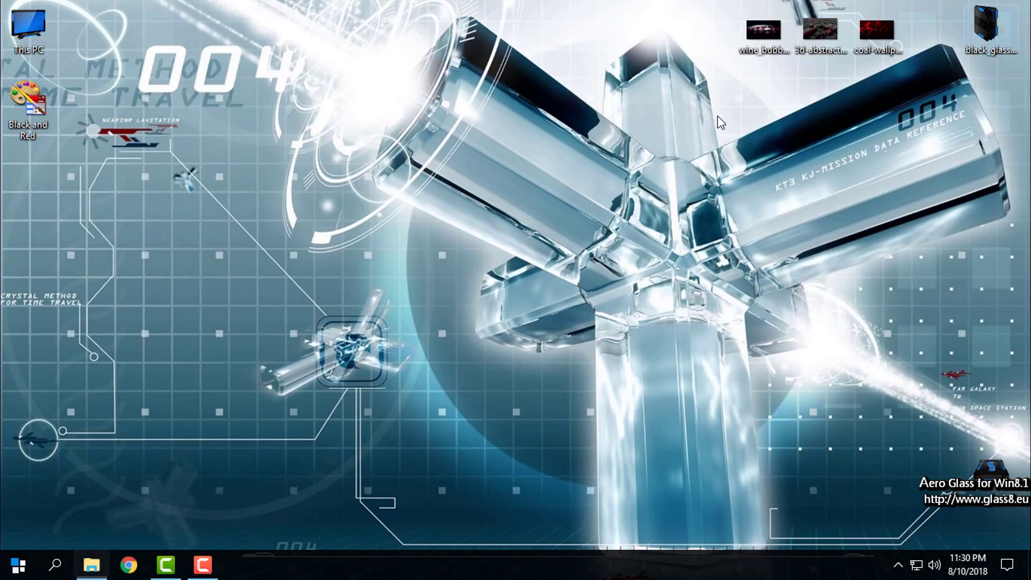
Step: Install the Black and Red skin from its desktop icon's context menu
right_click(250, 161)
click(172, 123)
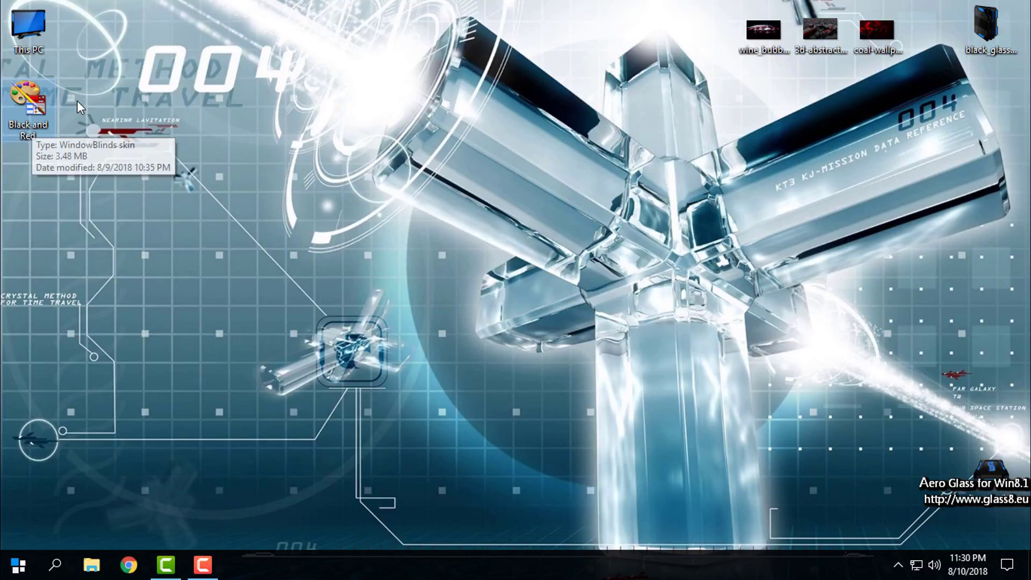
right_click(30, 110)
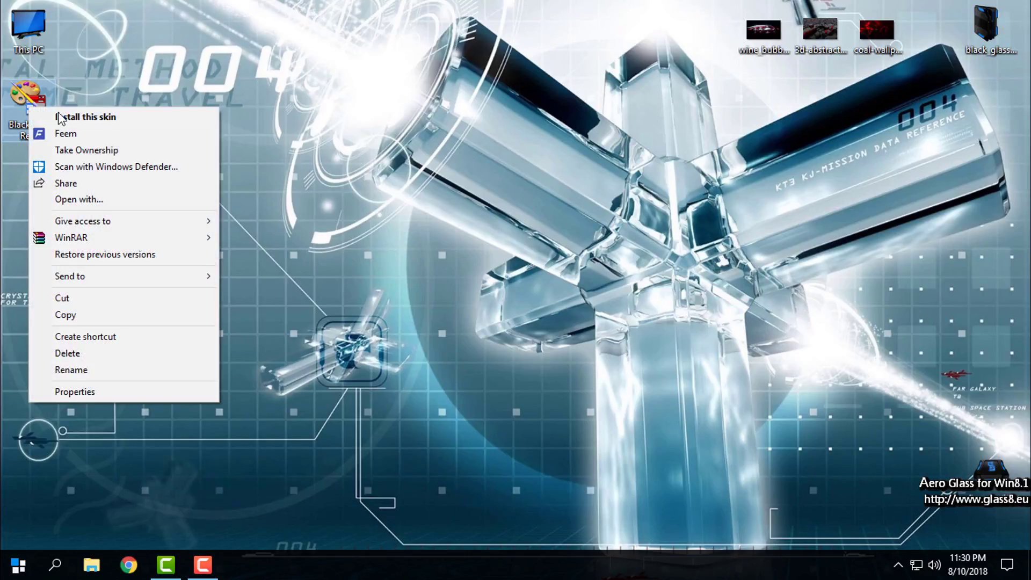
click(69, 113)
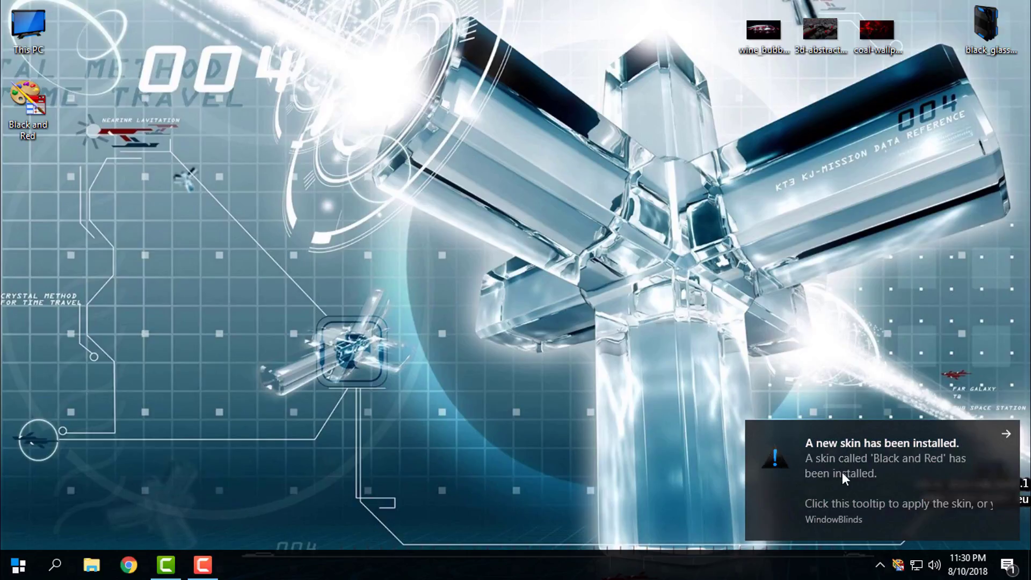
Step: Launch WindowBlinds from the dock and apply the Black and Red style to the desktop
click(1004, 433)
click(896, 563)
click(560, 464)
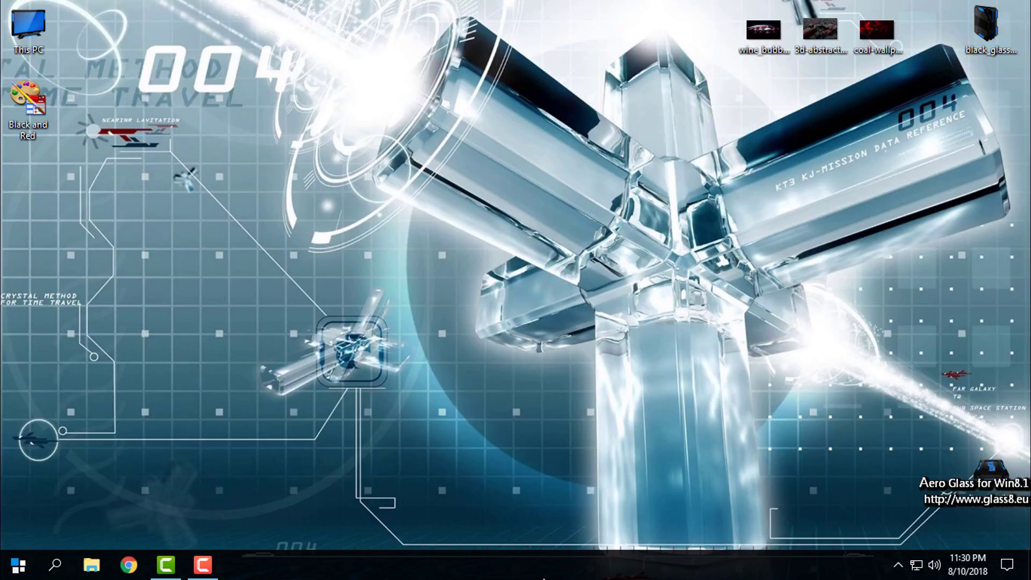
mouse_move(501, 518)
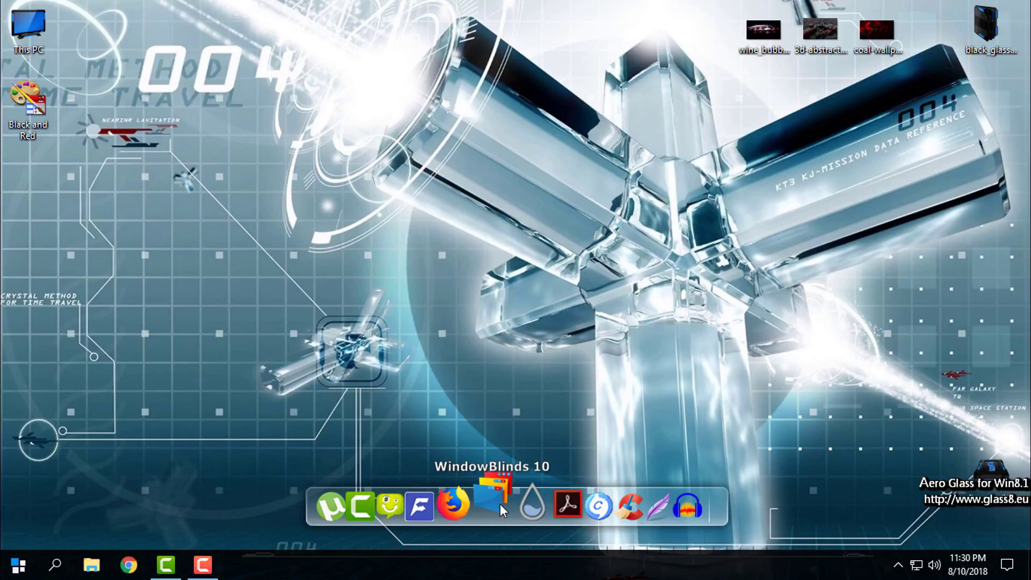
click(498, 504)
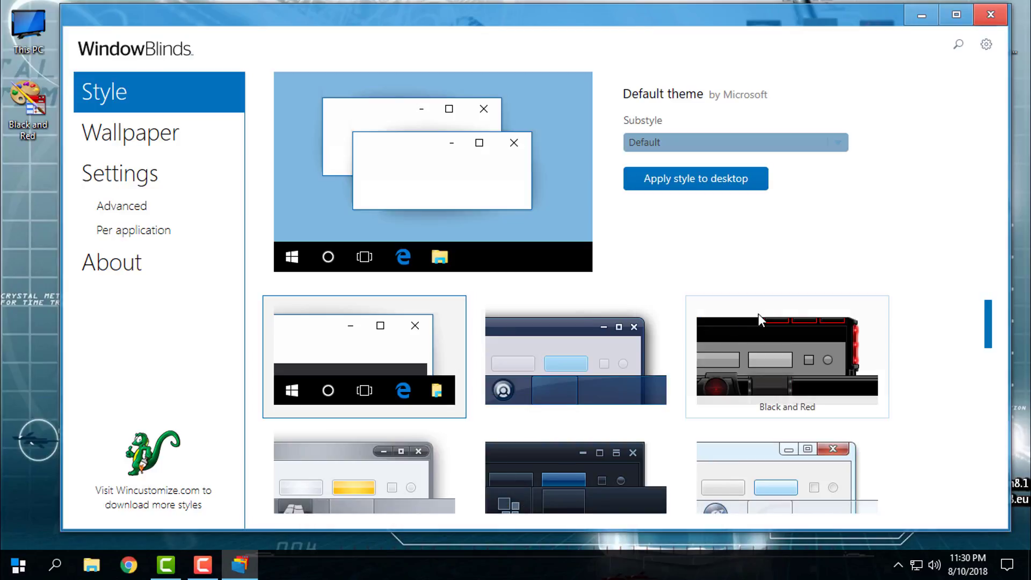
scroll(931, 349, down, 2)
scroll(924, 349, up, 2)
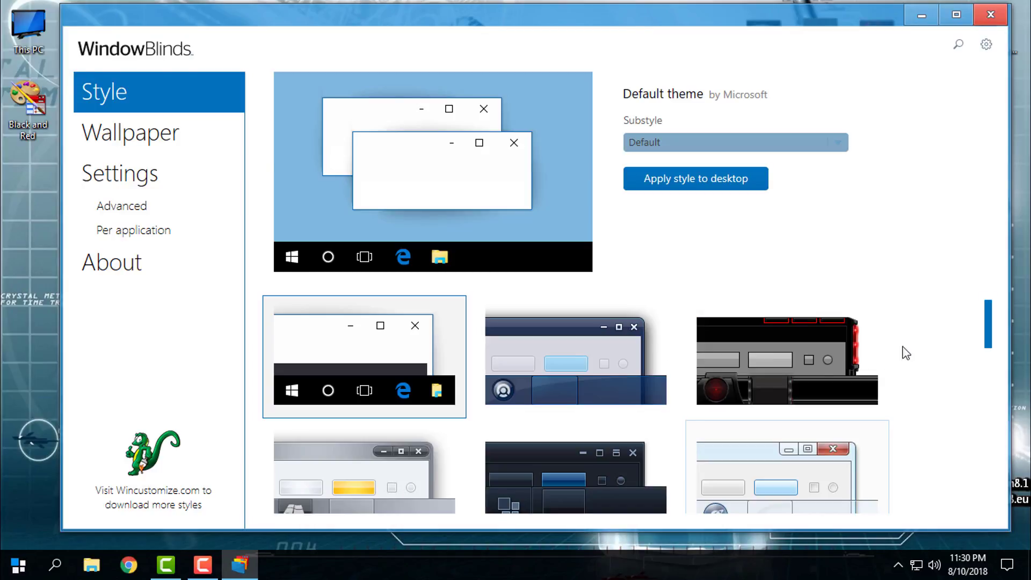
click(678, 181)
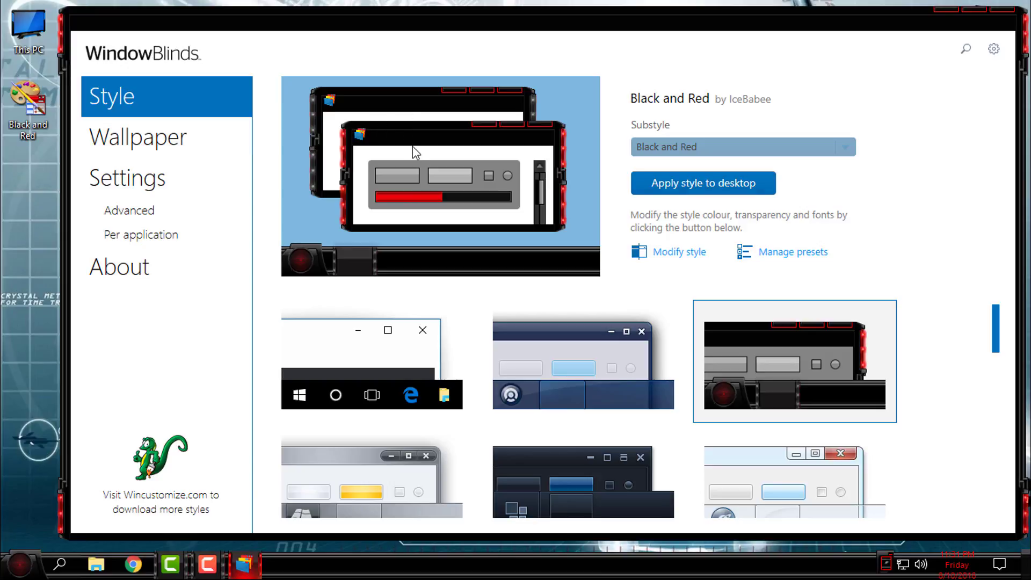
Step: Close WindowBlinds and refresh the desktop
click(993, 9)
right_click(303, 189)
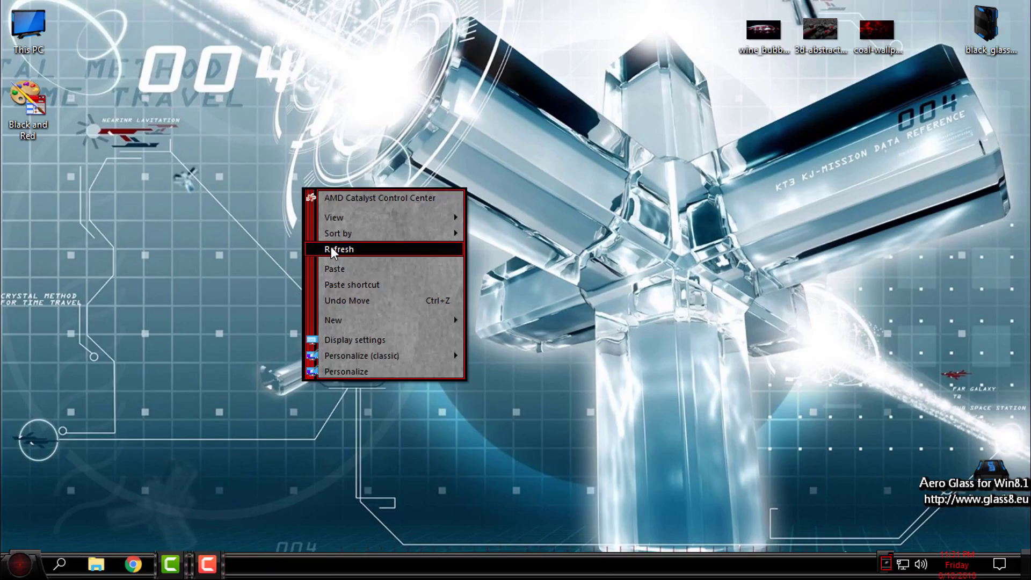
click(16, 565)
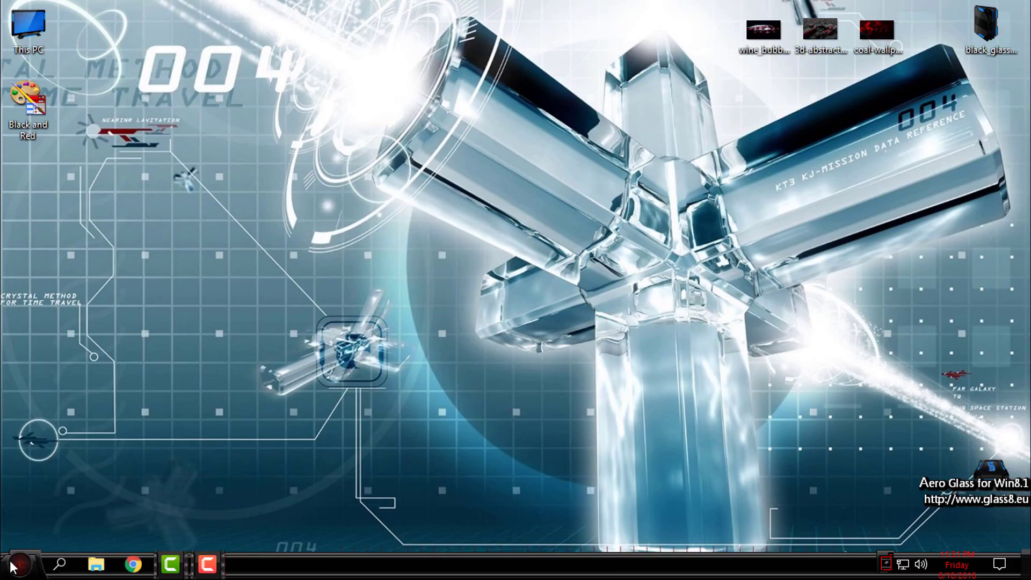
Step: Preview the restyled Start menu and desktop context menu, then dismiss them
click(16, 565)
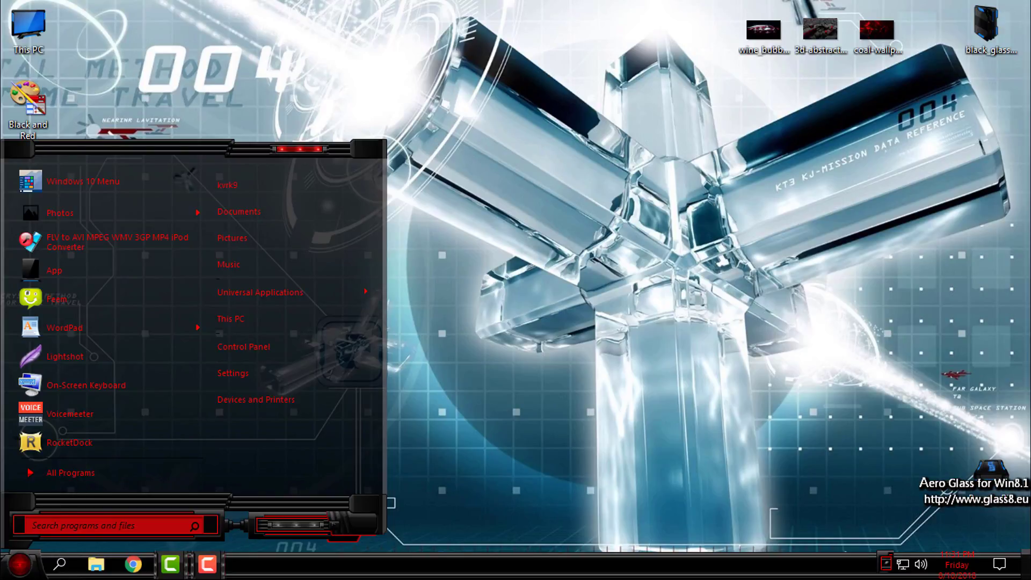
click(11, 564)
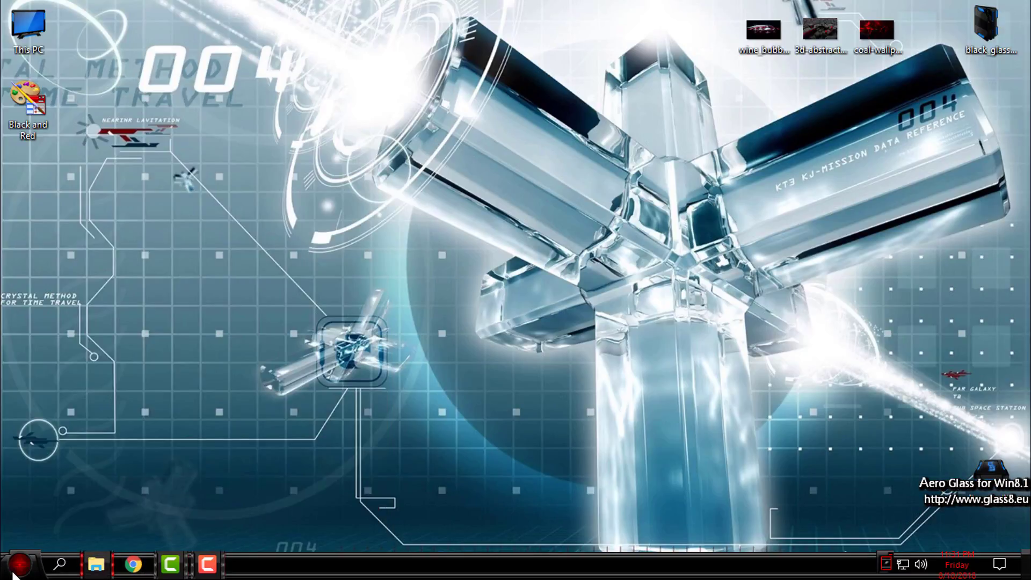
click(12, 567)
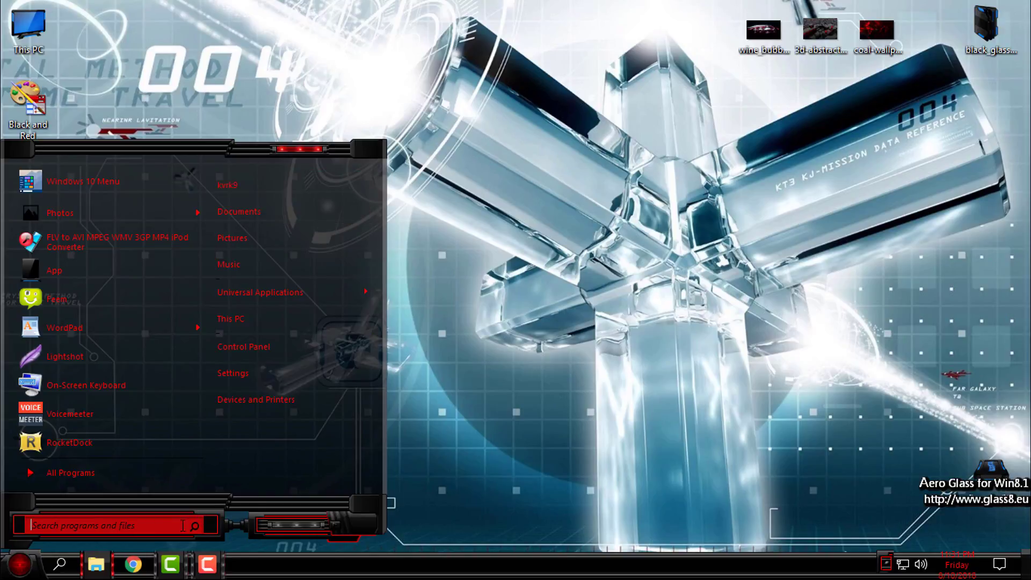
click(422, 122)
right_click(422, 123)
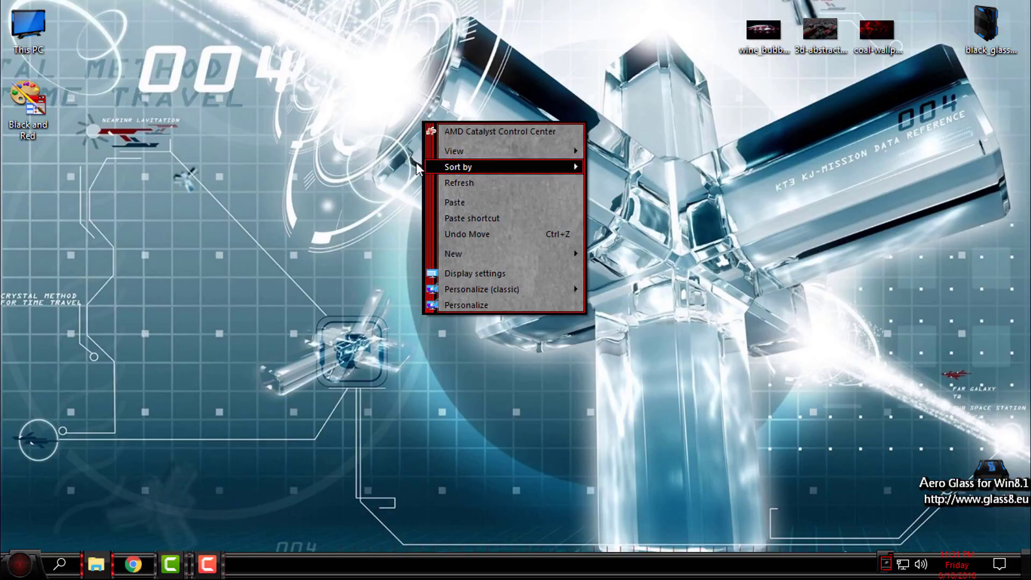
click(770, 153)
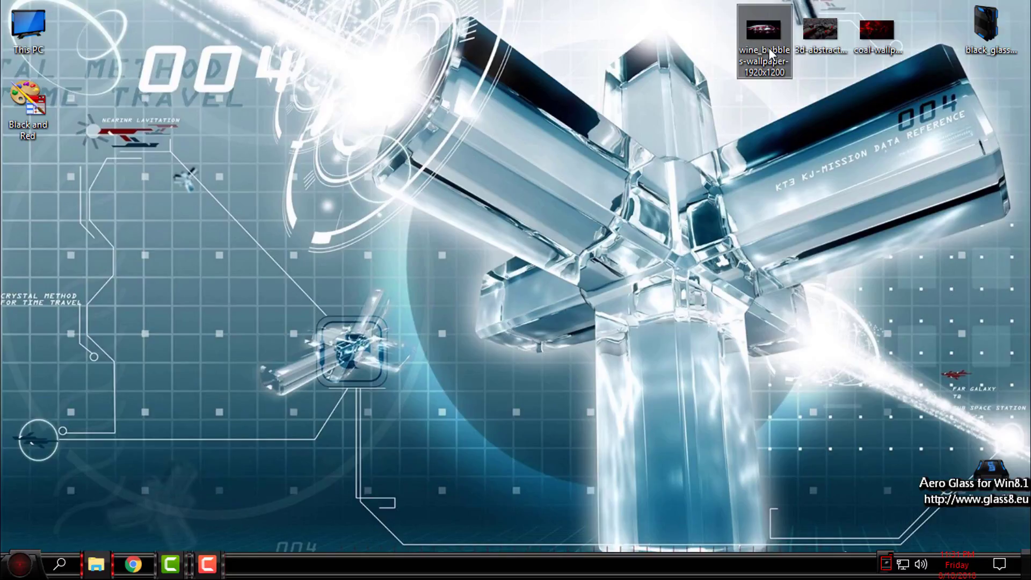
Step: Set the wine_bubbles image as the wallpaper and preview the Start menu over it
click(866, 66)
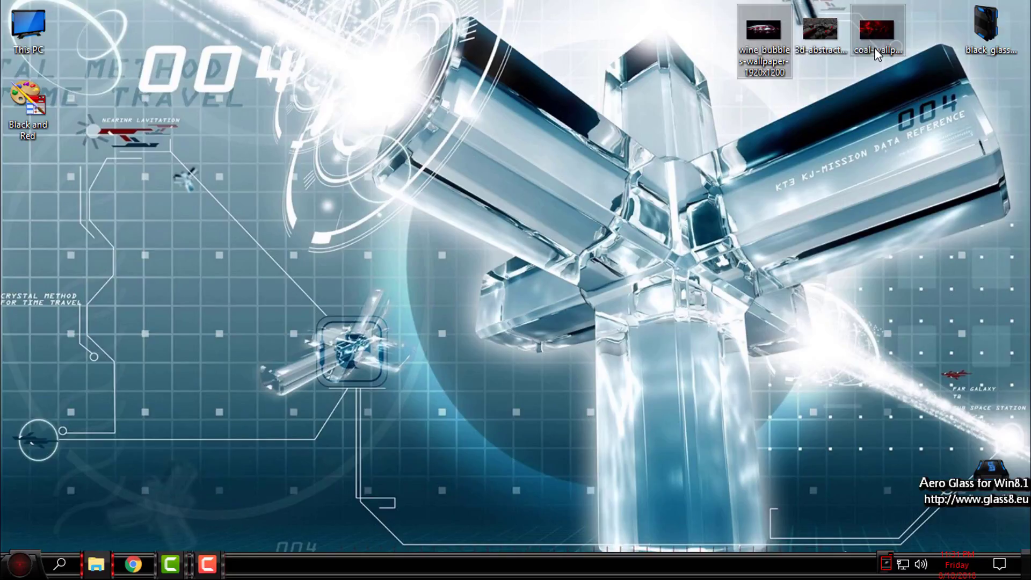
click(764, 38)
right_click(765, 37)
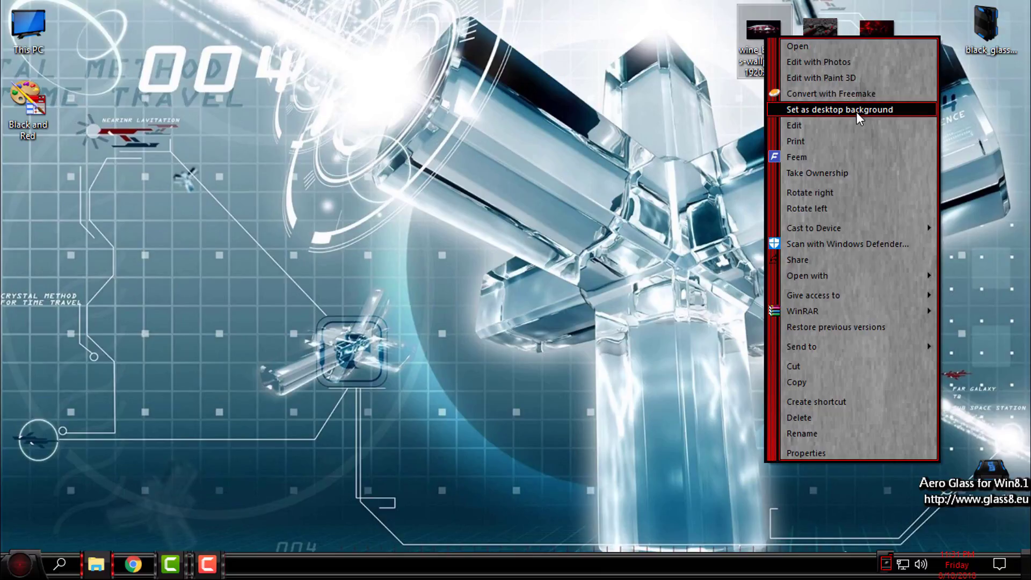
click(856, 110)
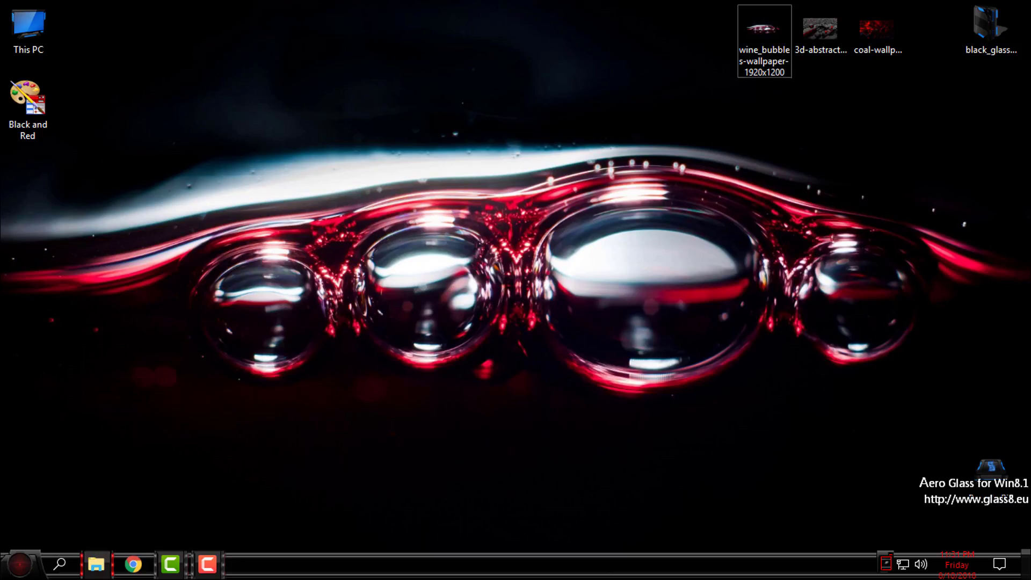
key(super)
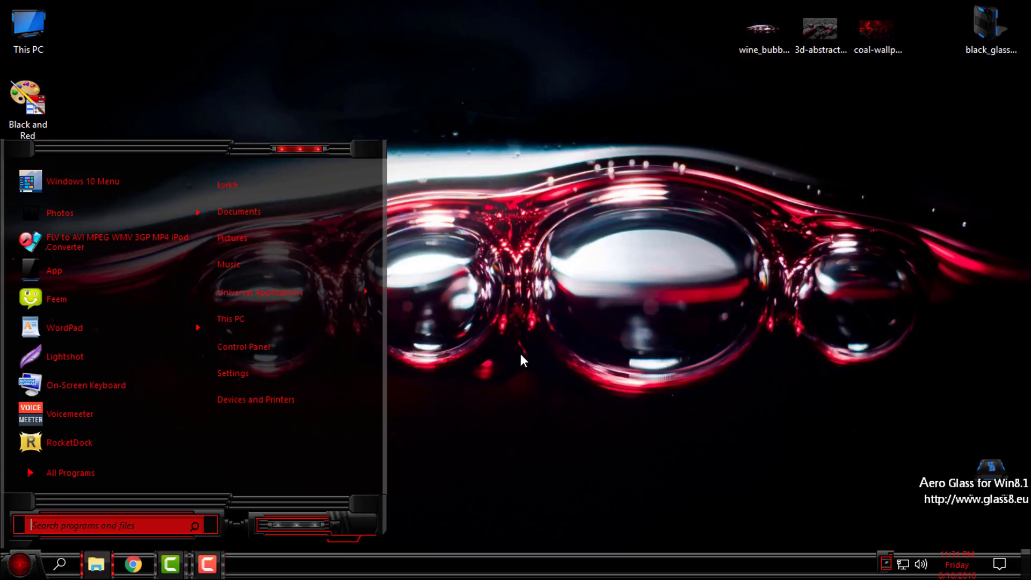
key(super)
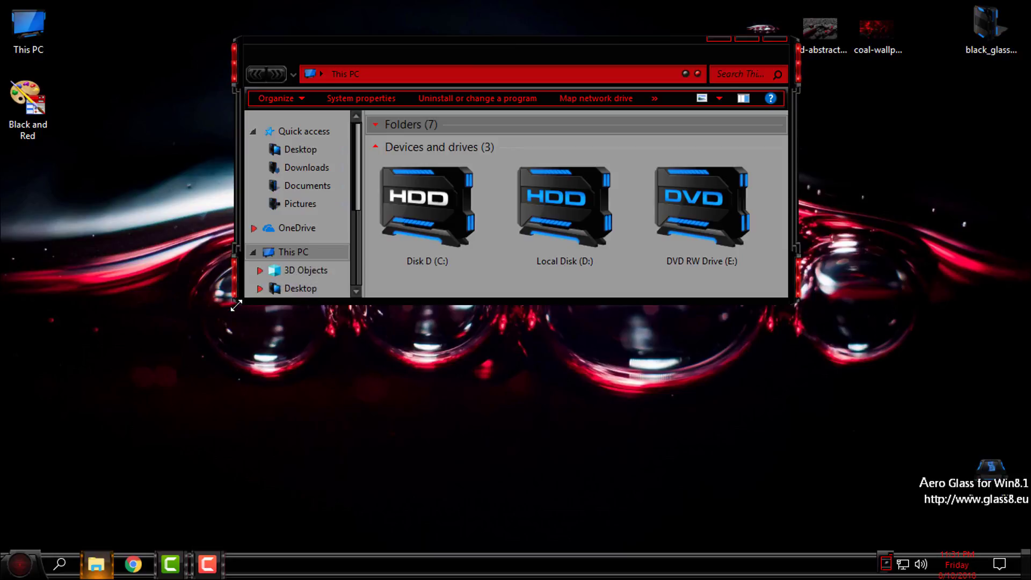
Step: Enlarge This PC, select drives C:, D: and E:, and open the skinned Start menu
drag(236, 301, 160, 461)
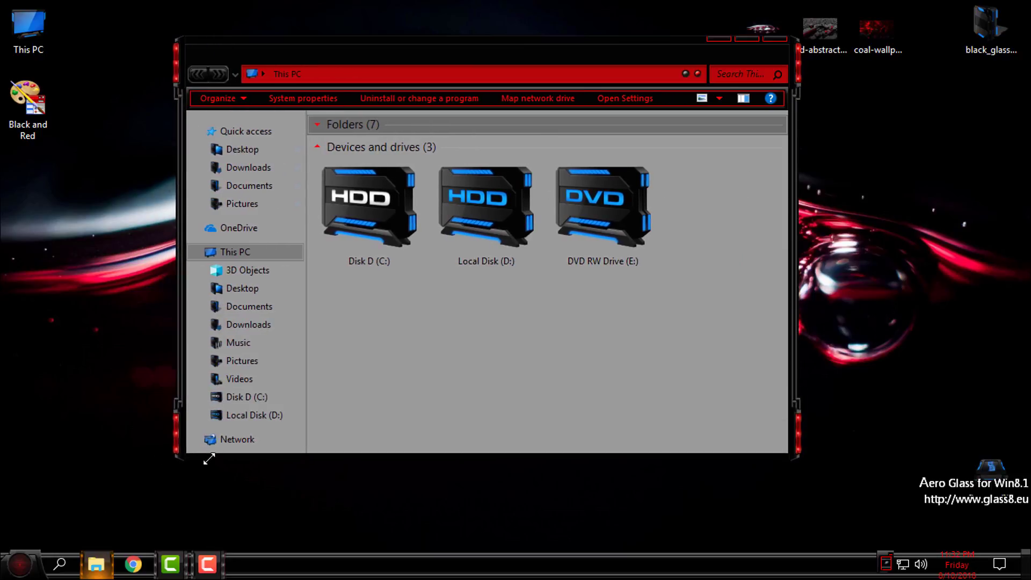
drag(222, 458, 226, 332)
click(491, 211)
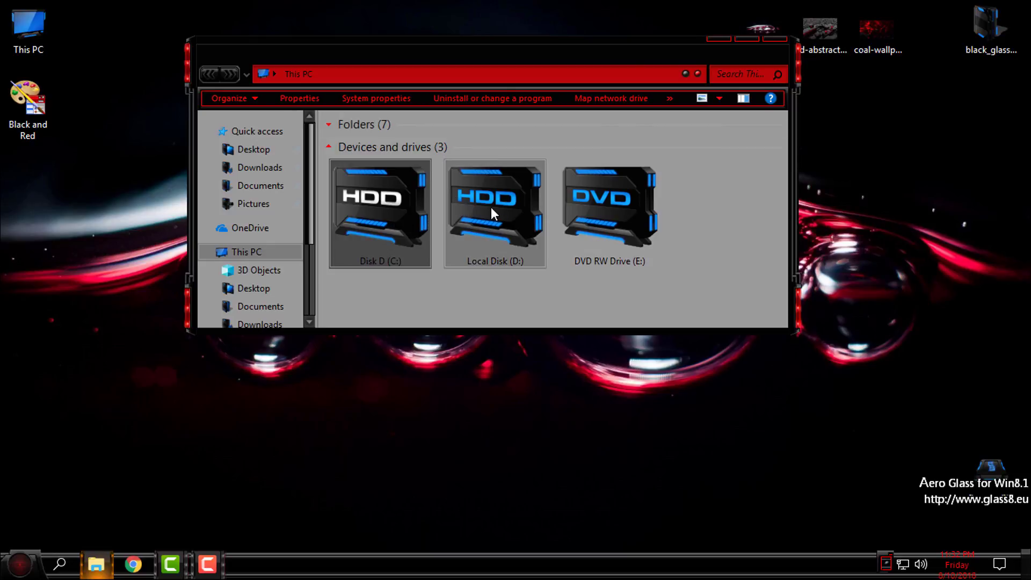
click(491, 209)
click(598, 208)
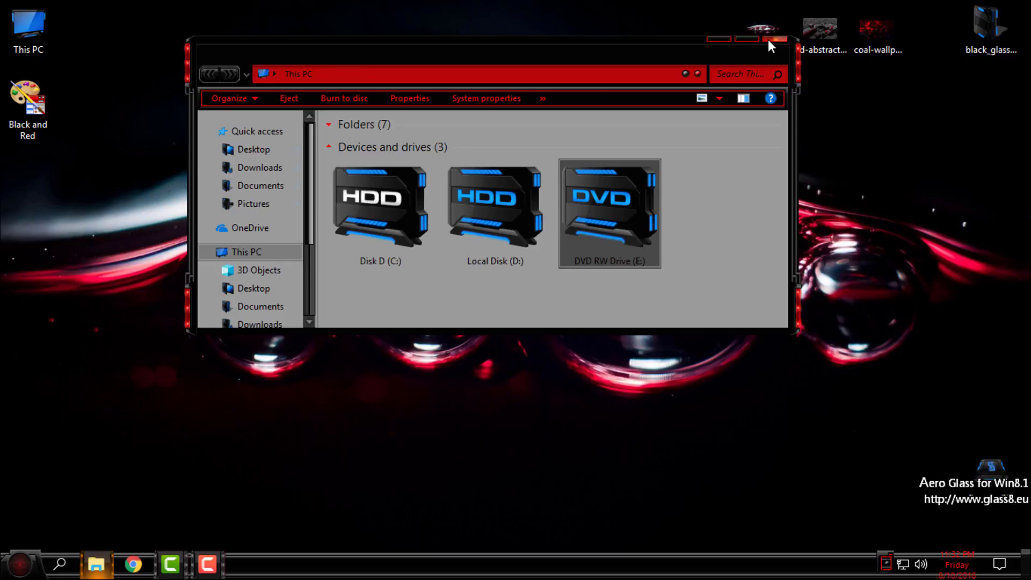
click(28, 571)
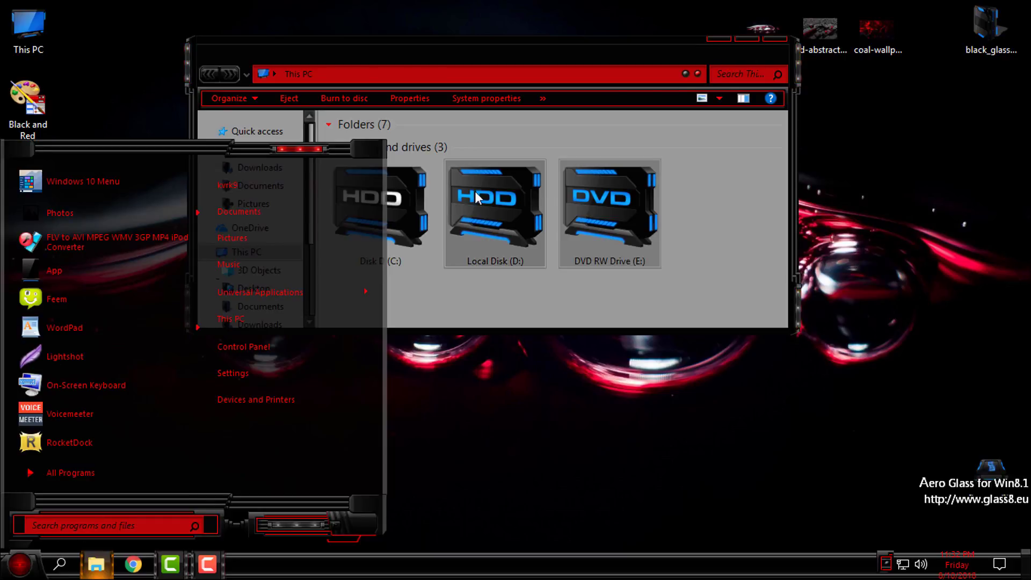
Step: Close This PC and set the 3d-abstract cubes image as the desktop wallpaper
click(776, 43)
click(775, 43)
right_click(811, 43)
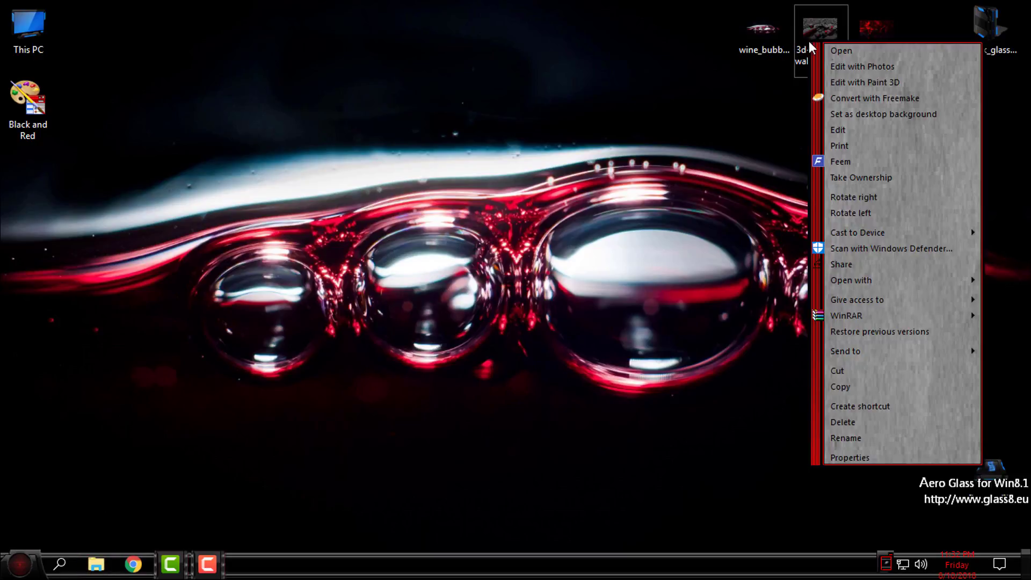
click(860, 114)
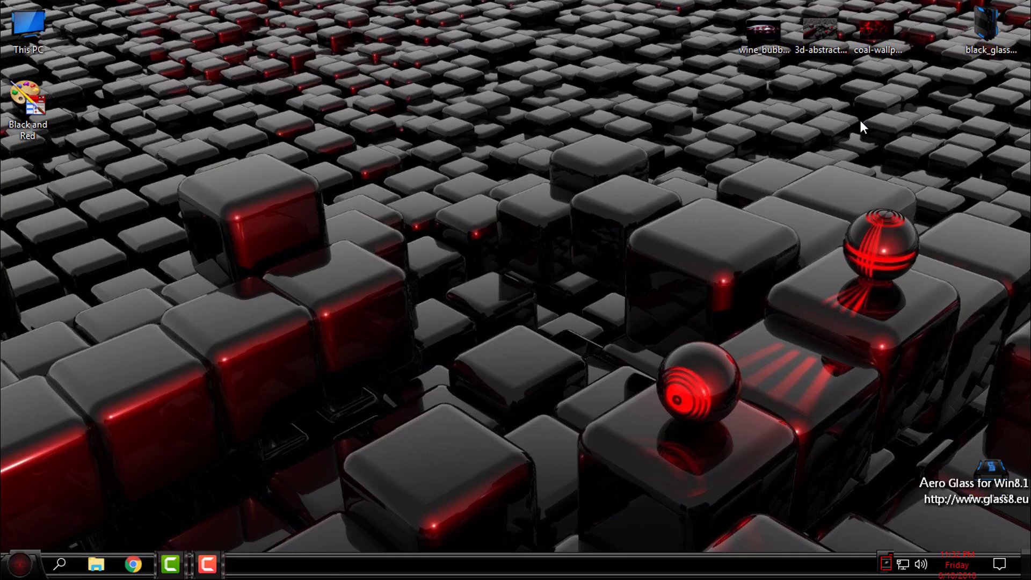
Step: Check the Start menu over the cubes wallpaper, then reopen This PC from the taskbar
click(20, 564)
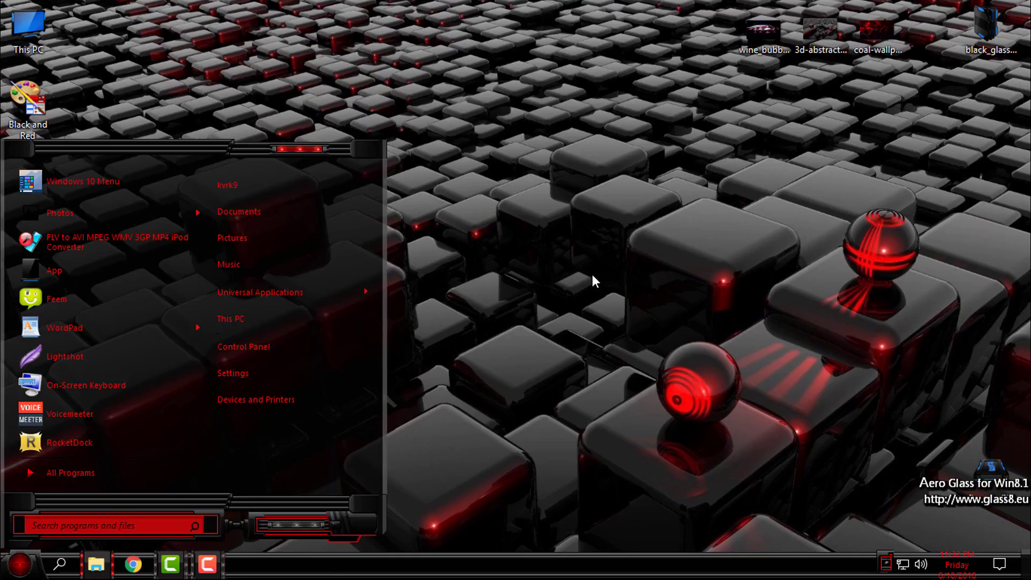
click(518, 274)
click(97, 562)
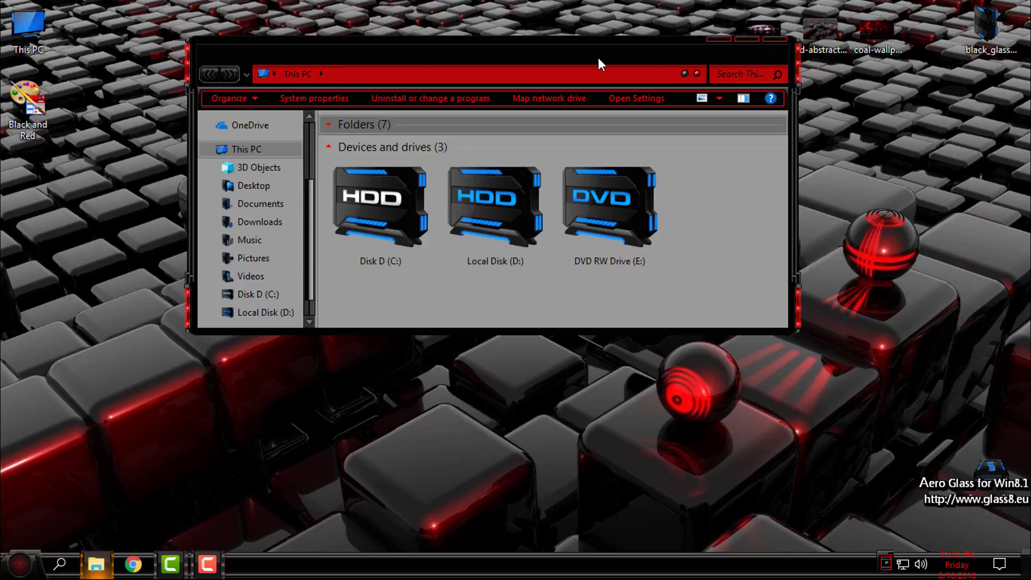
Step: Drag the skinned This PC window to several positions over the cubes wallpaper
drag(598, 59, 688, 108)
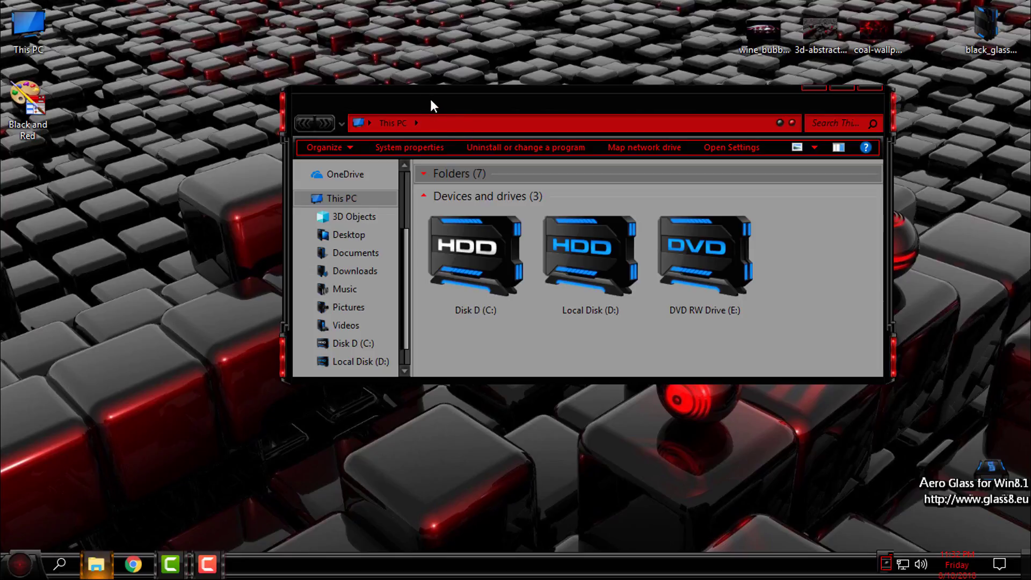
drag(435, 105, 375, 102)
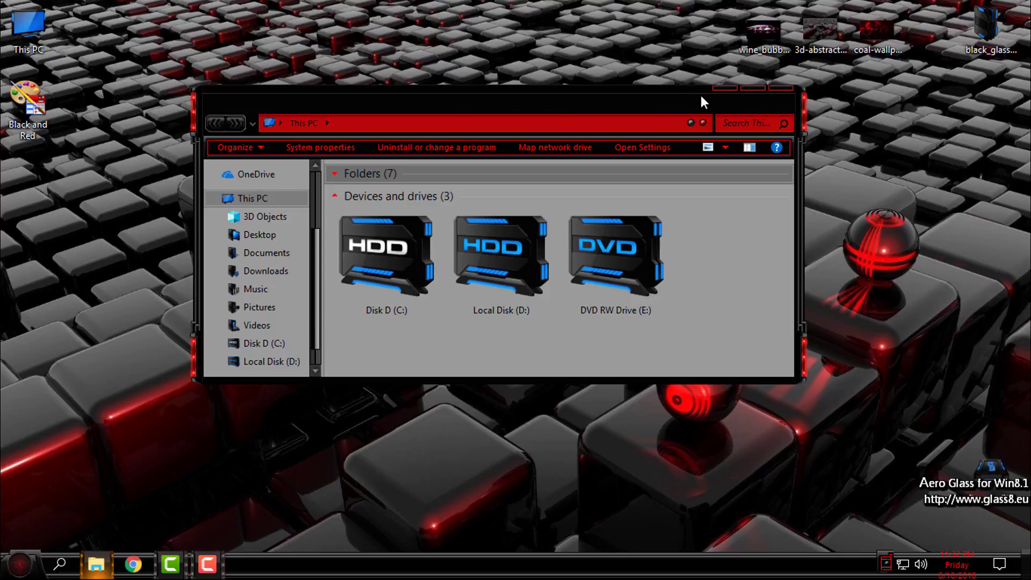
drag(702, 97, 724, 97)
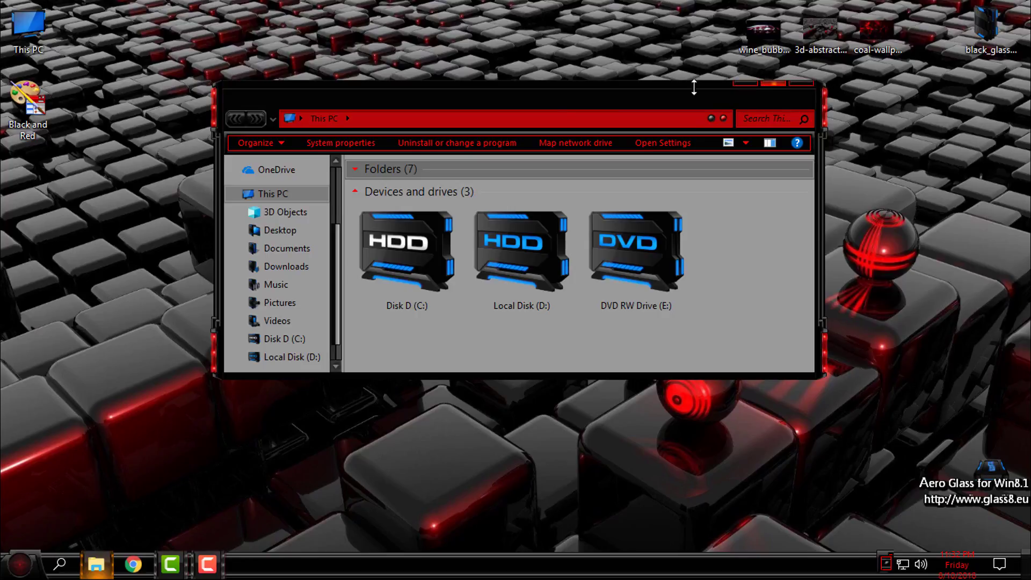
drag(507, 107, 512, 155)
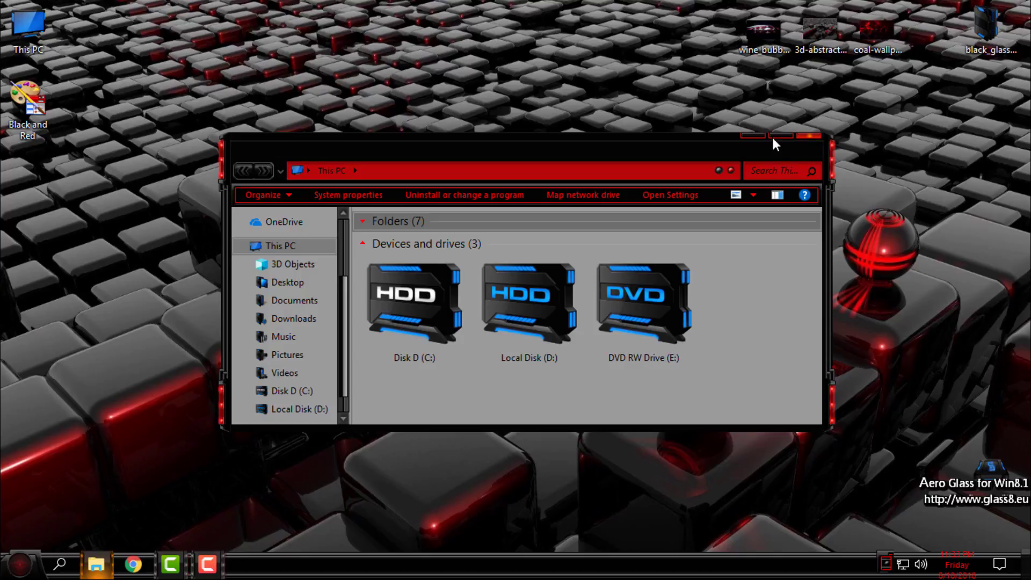
drag(581, 133, 549, 167)
drag(891, 456, 1029, 532)
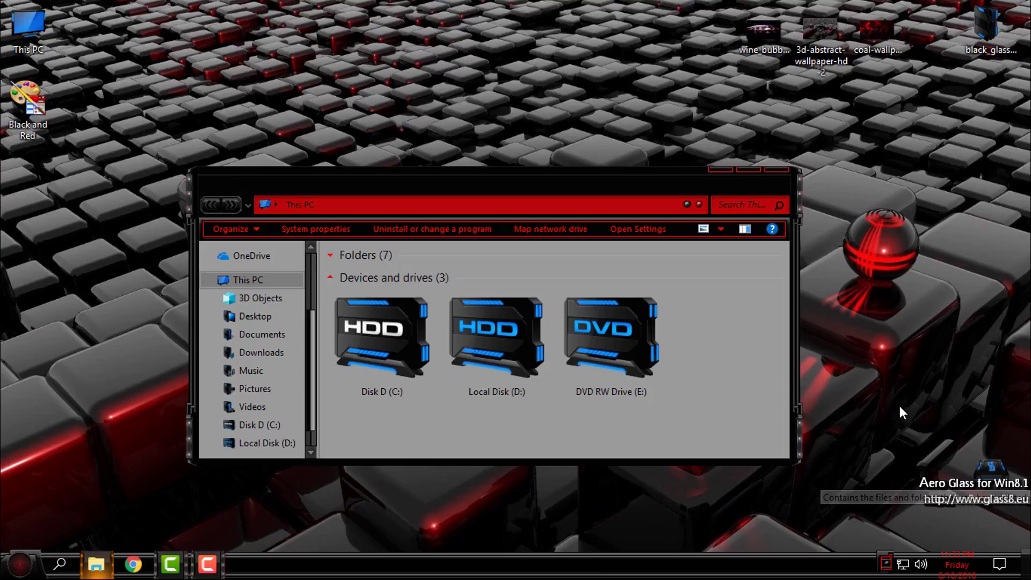
drag(893, 438, 925, 448)
drag(599, 194, 627, 145)
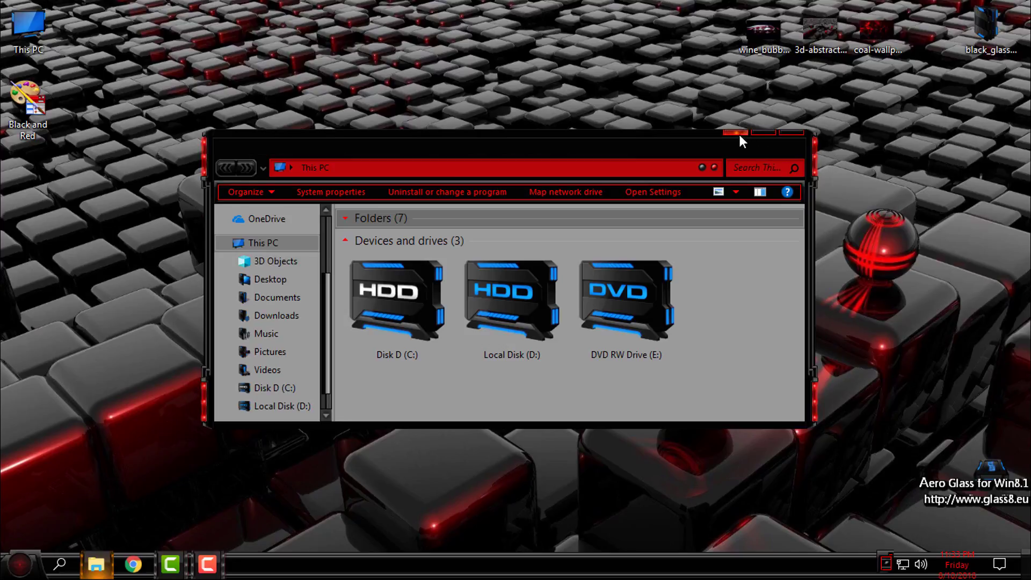
Step: Close This PC, set the red coal image as wallpaper, and open the Start menu
click(791, 133)
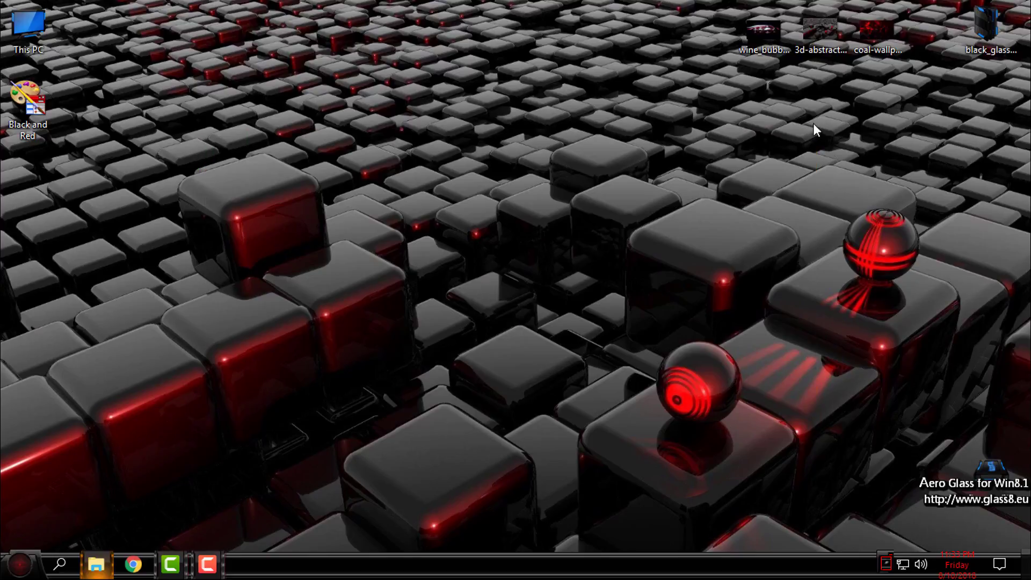
right_click(862, 26)
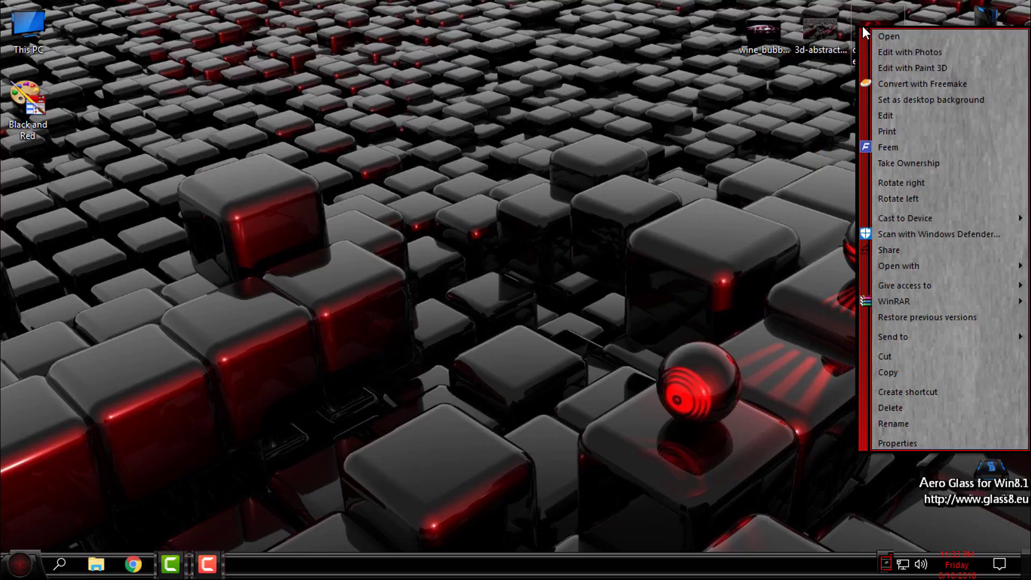
click(881, 100)
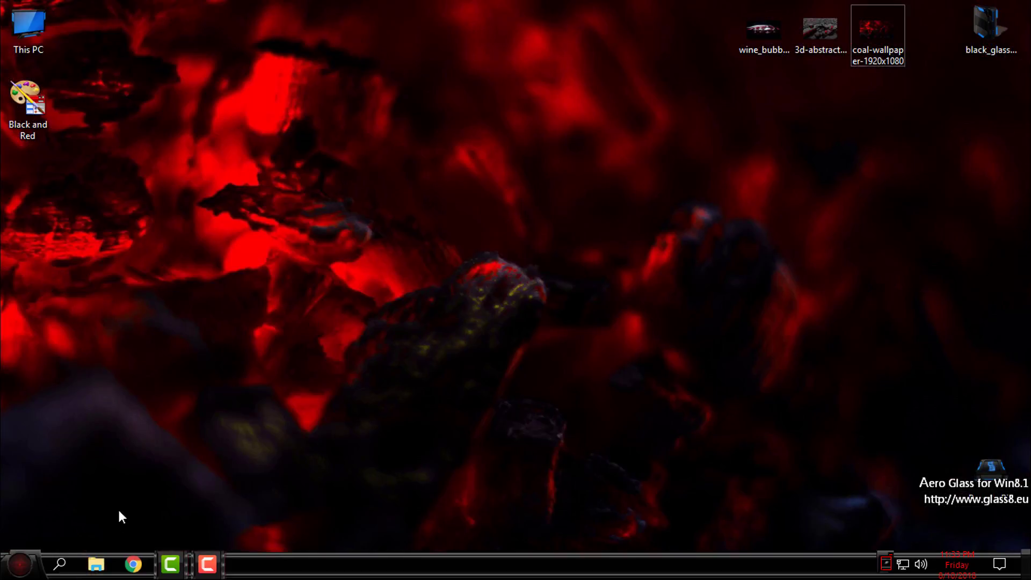
click(20, 564)
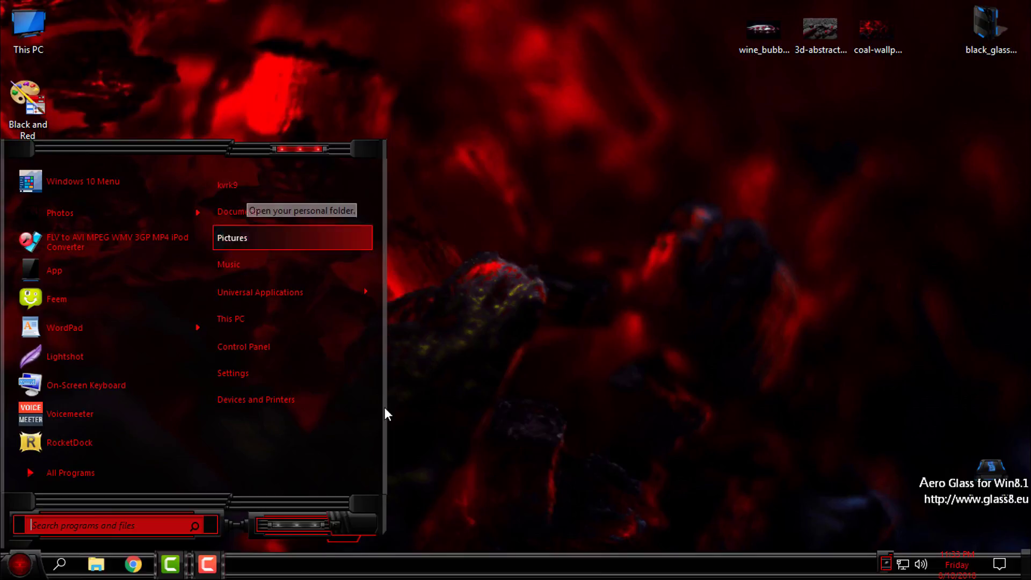
Step: Close the Start menu, open This PC with Win+E, move it, then close it
click(8, 568)
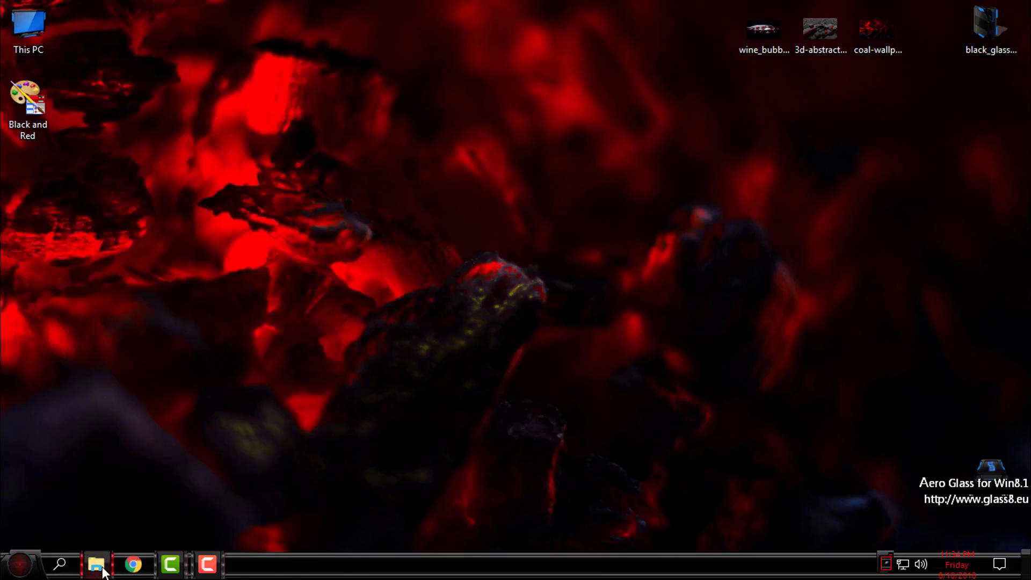
key(super+e)
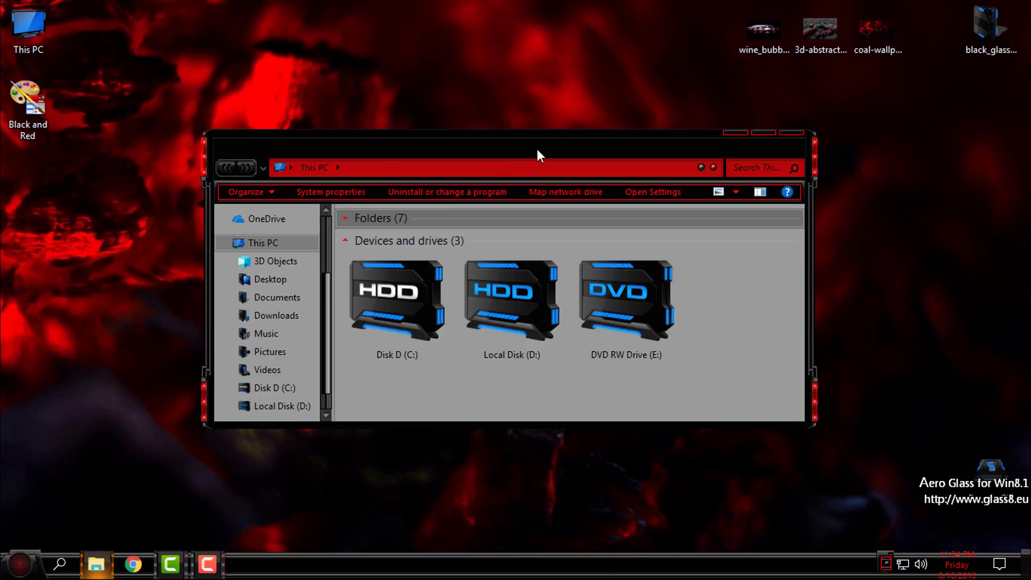
drag(611, 155, 536, 86)
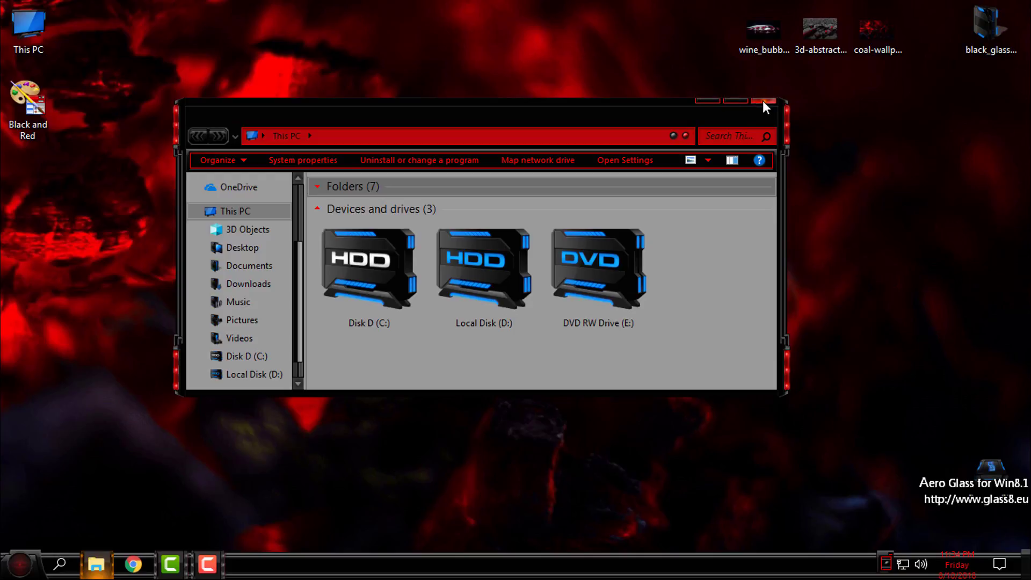
click(765, 102)
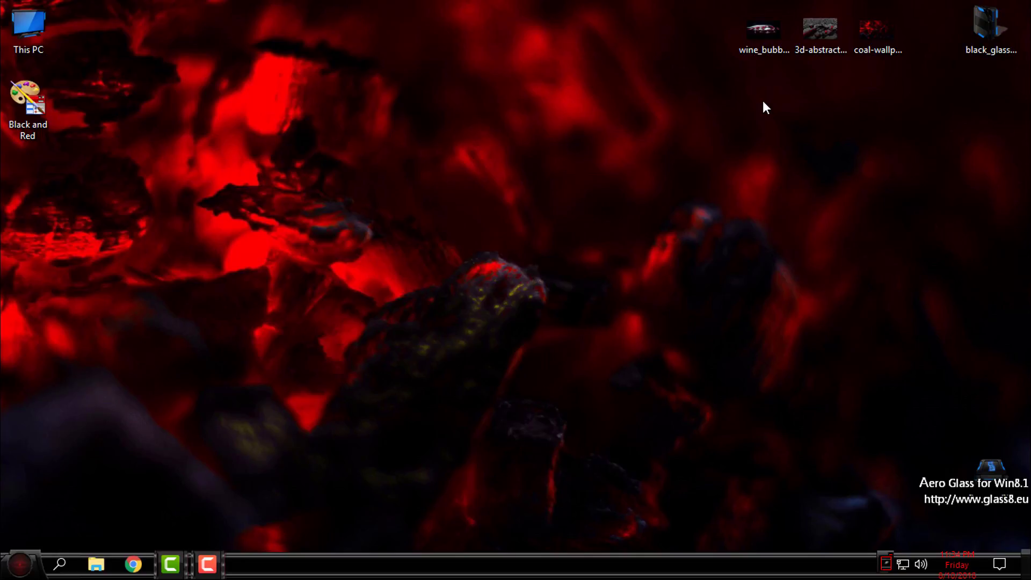
Step: Open Personalize from the desktop menu, go to Themes, and scroll the Apply a theme grid
right_click(524, 153)
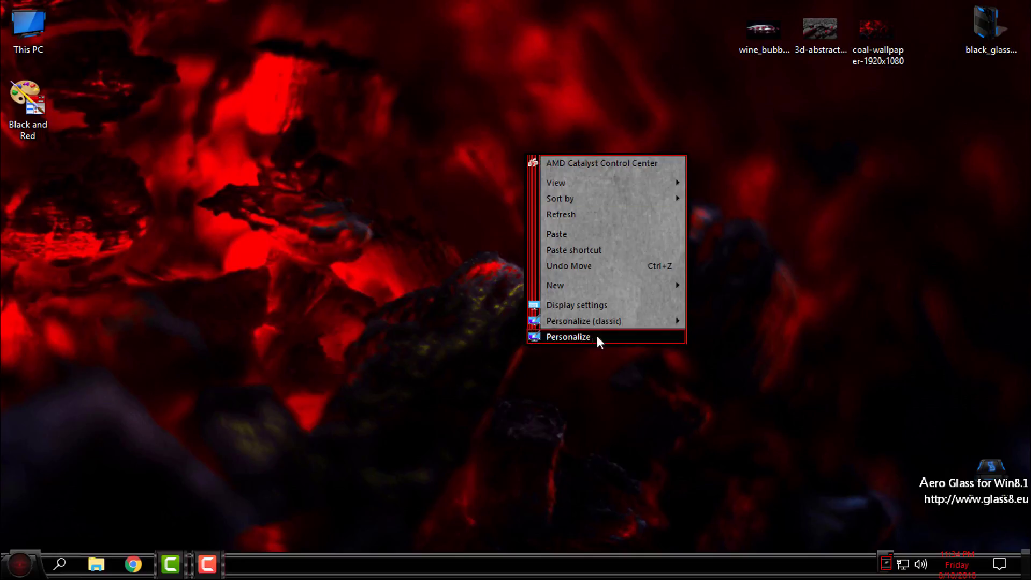
click(574, 335)
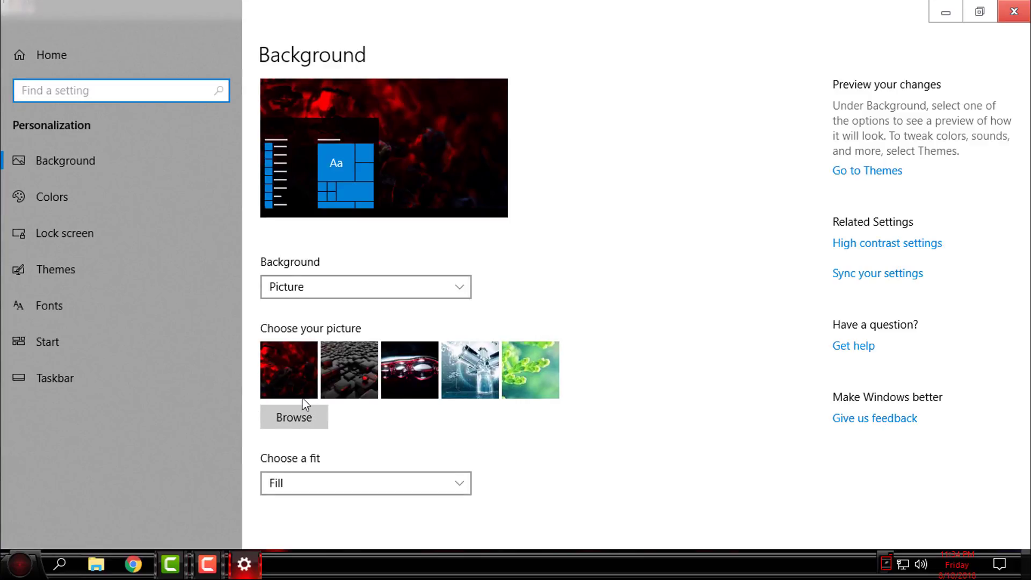
click(83, 271)
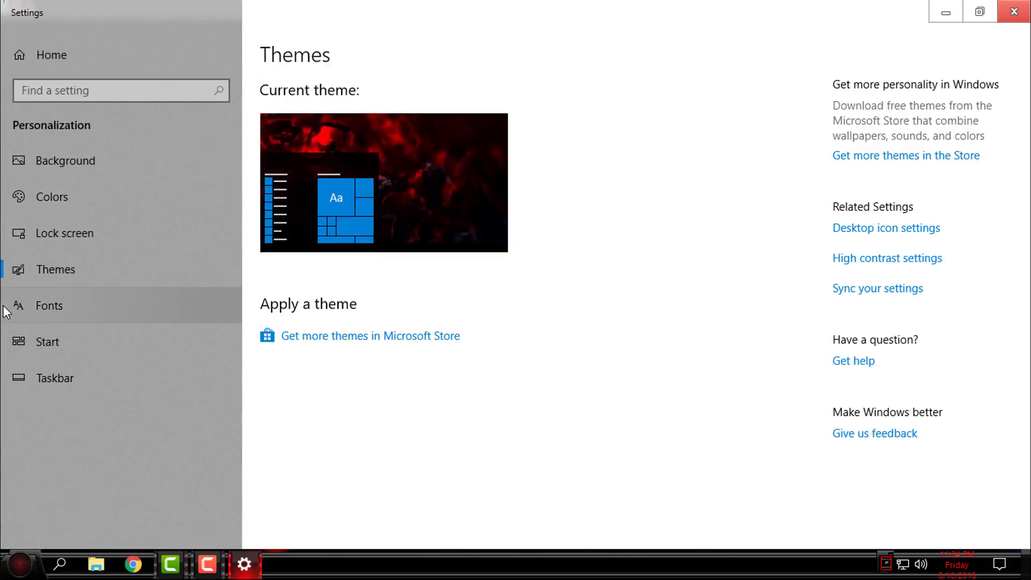
scroll(507, 361, down, 5)
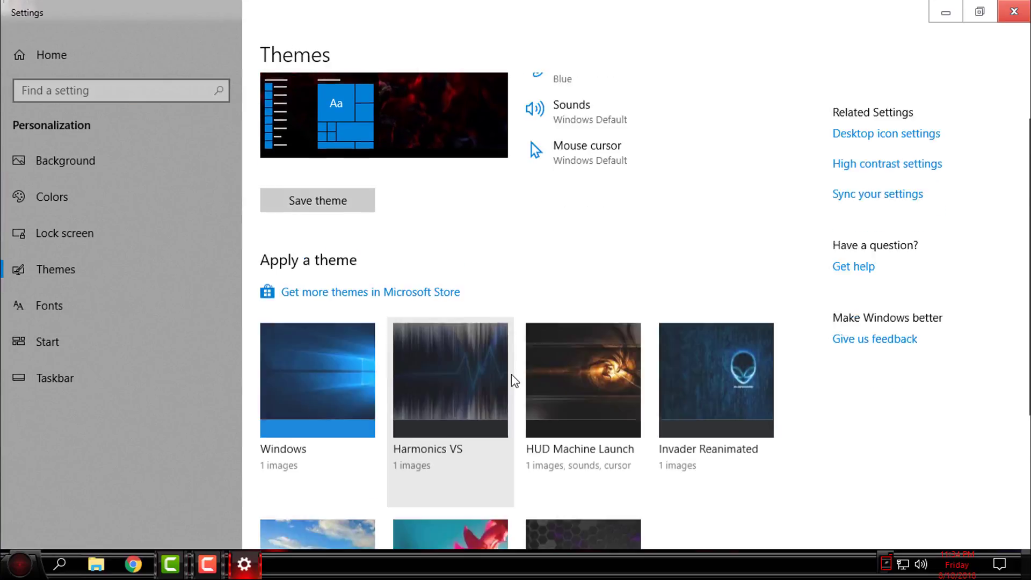
scroll(682, 338, up, 3)
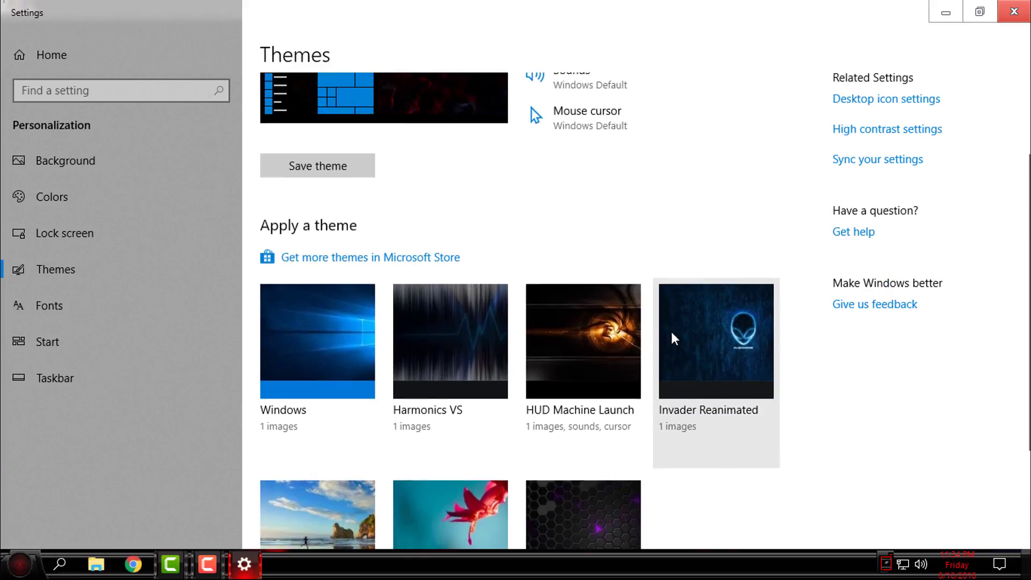
scroll(762, 319, down, 3)
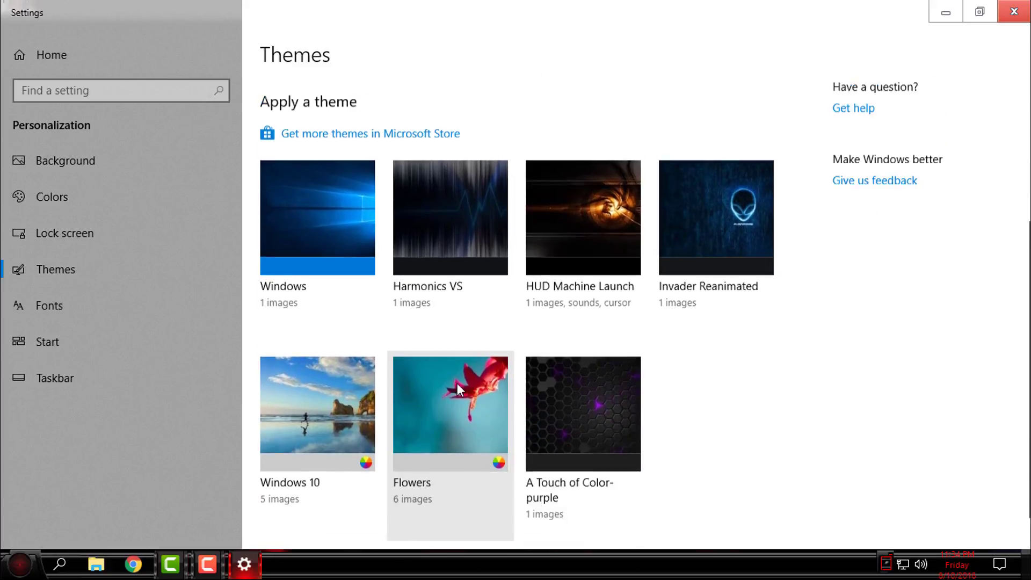
scroll(651, 380, up, 5)
scroll(685, 428, down, 6)
scroll(605, 313, up, 6)
Step: Close the Settings window to reveal the red coal wallpaper with the Black and Red taskbar
click(1014, 11)
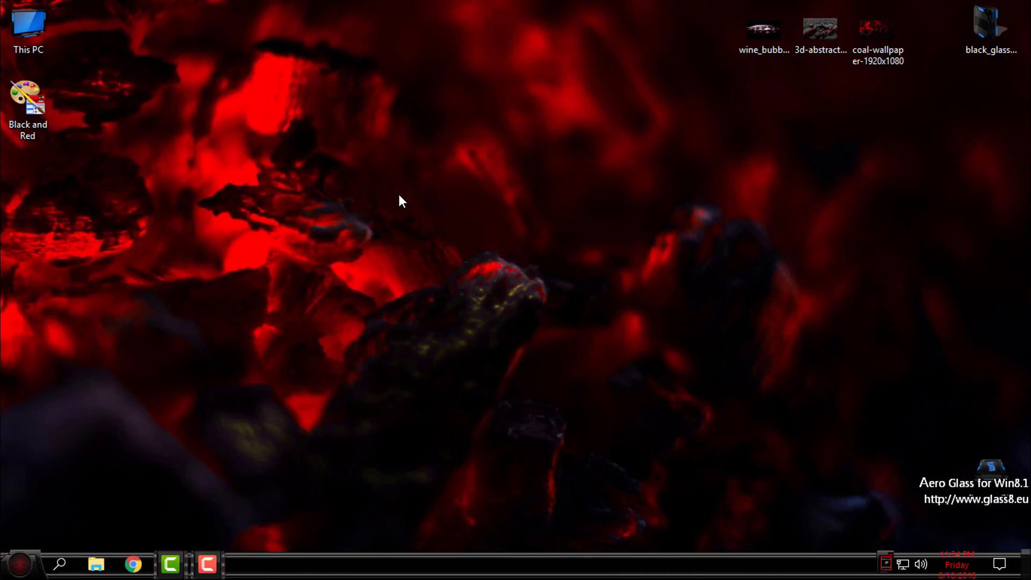